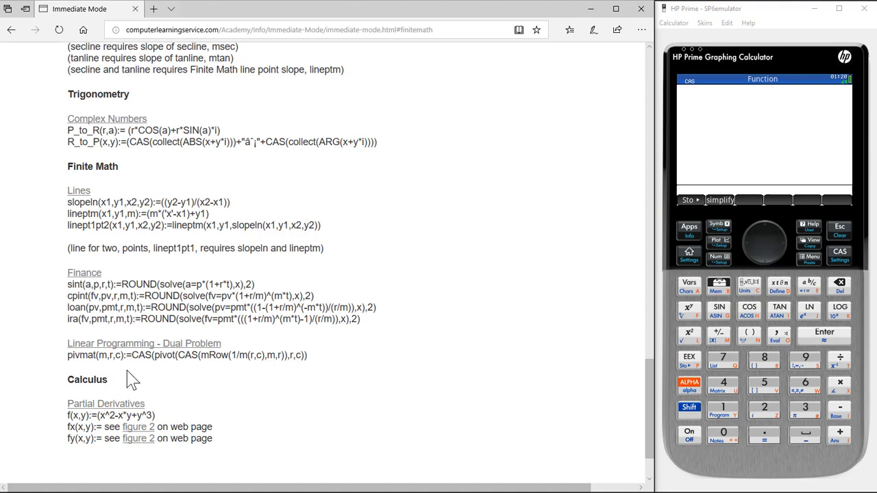
Copy the whole pivmat(m,r,c) definition line under Linear Programming - Dual Problem.
double_click(76, 355)
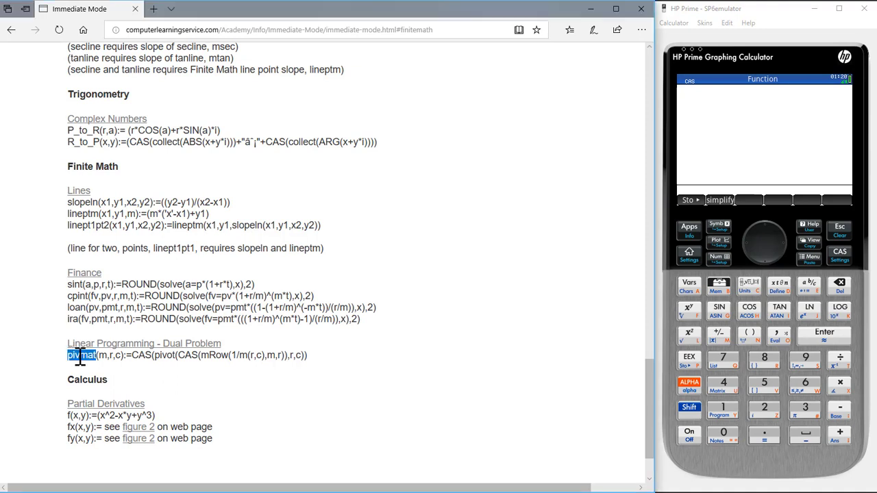
shift+click(312, 355)
key(ctrl+c)
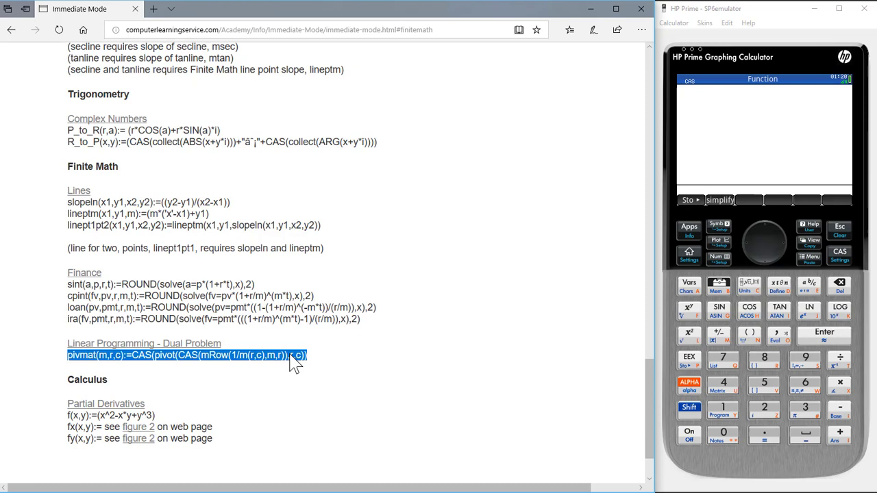
right_click(292, 358)
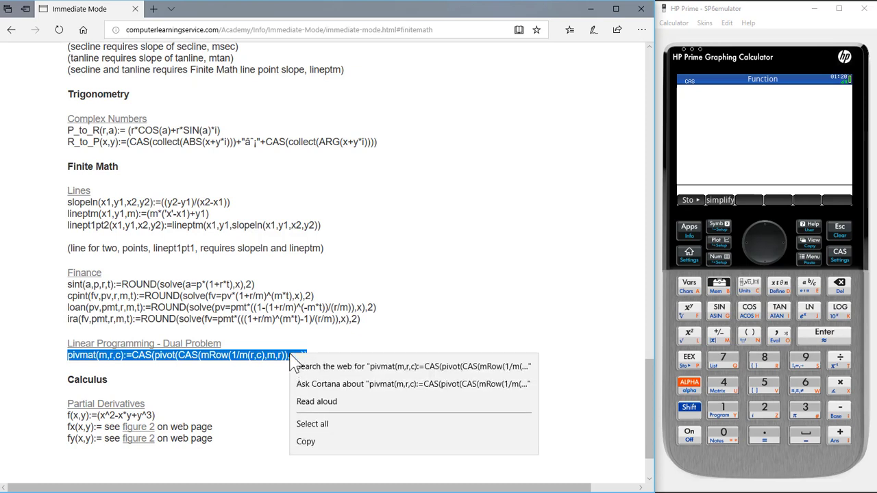
click(306, 442)
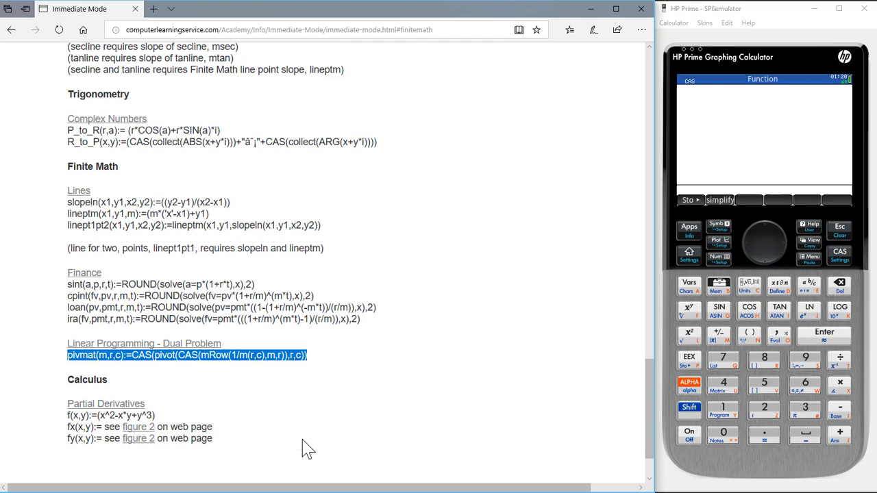
Paste the copied pivmat definition into the emulator's entry line and run it.
click(787, 215)
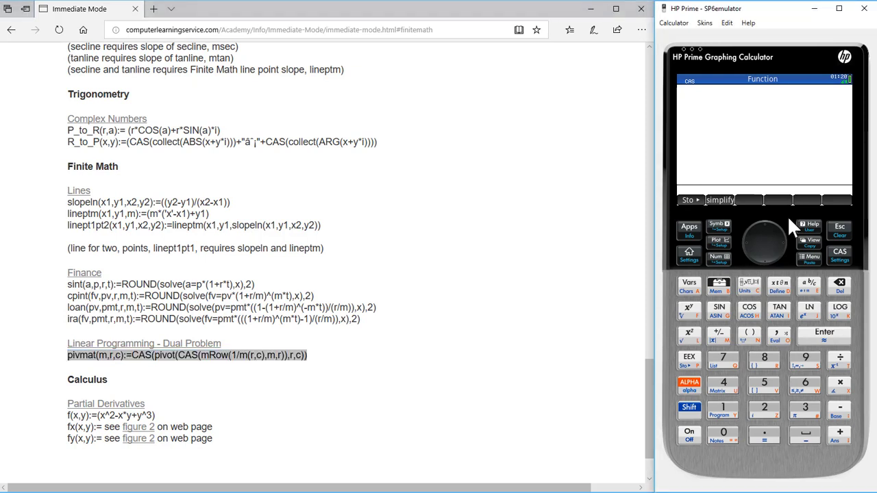
right_click(785, 218)
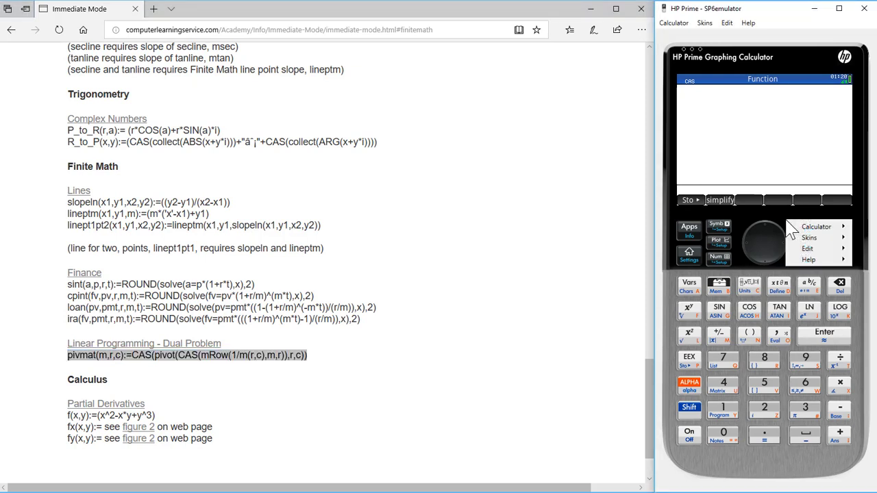
mouse_move(809, 251)
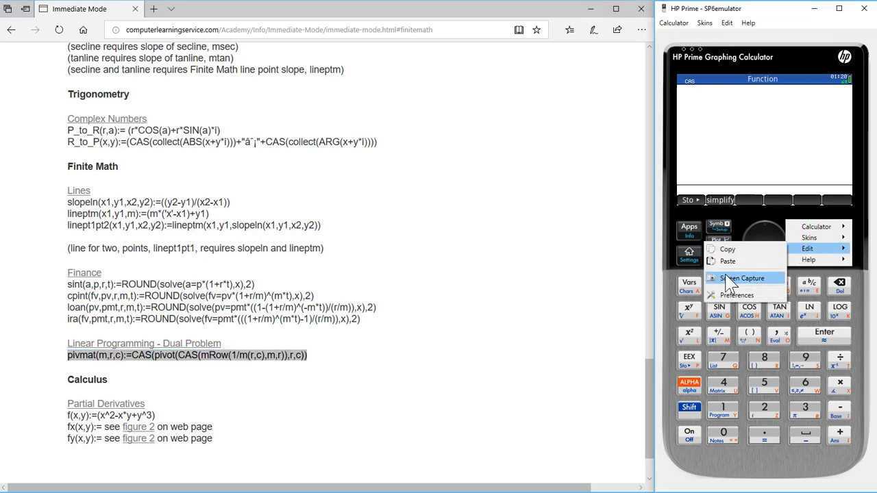
click(725, 262)
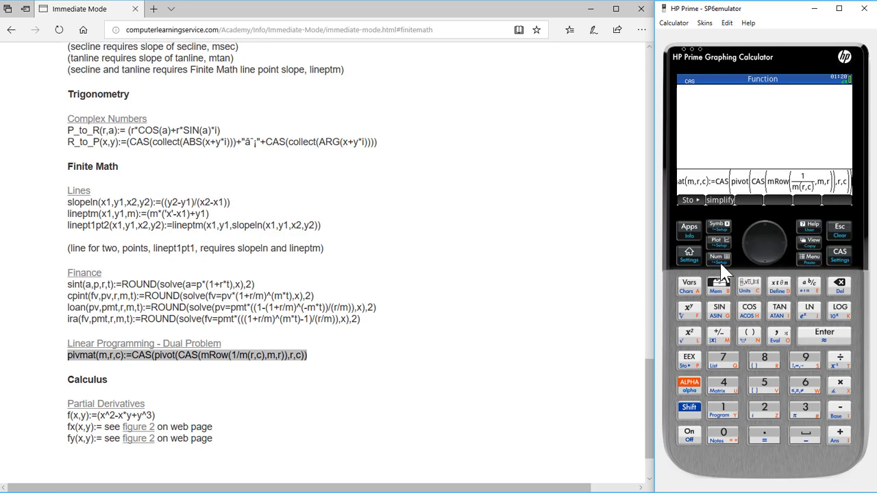
click(842, 335)
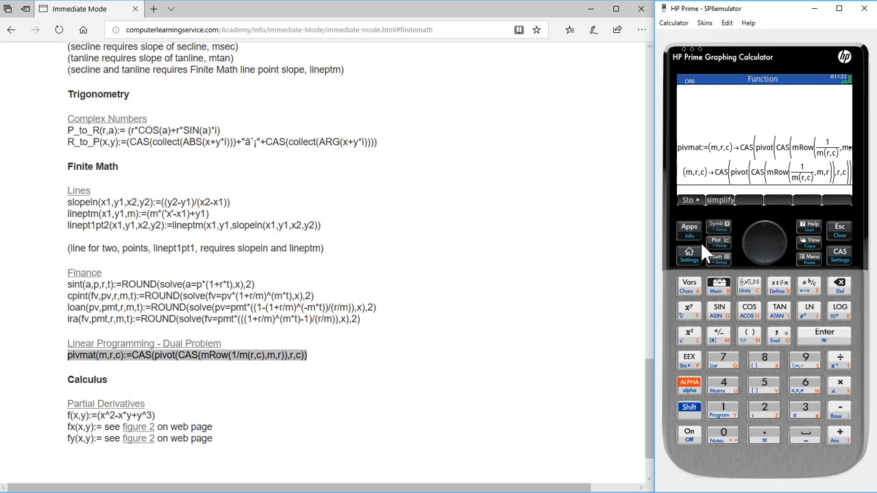
Confirm pivmat appears among the CAS program variables, then return to the browser.
click(690, 286)
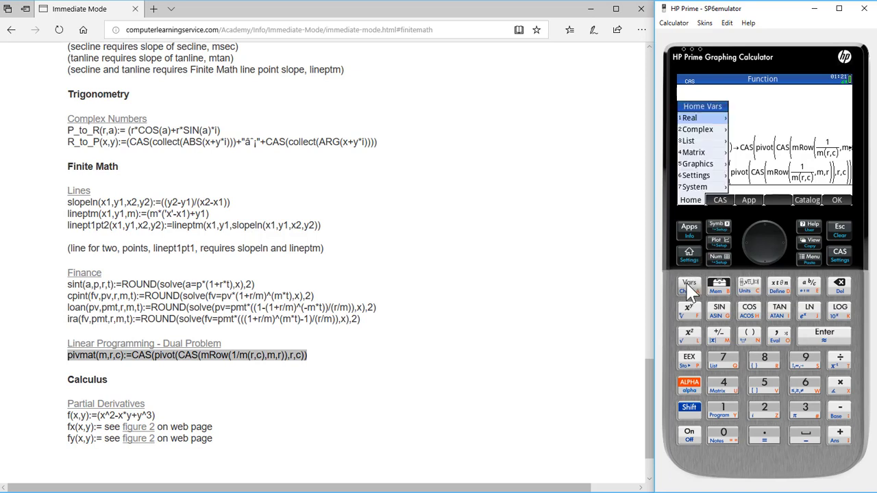
click(717, 200)
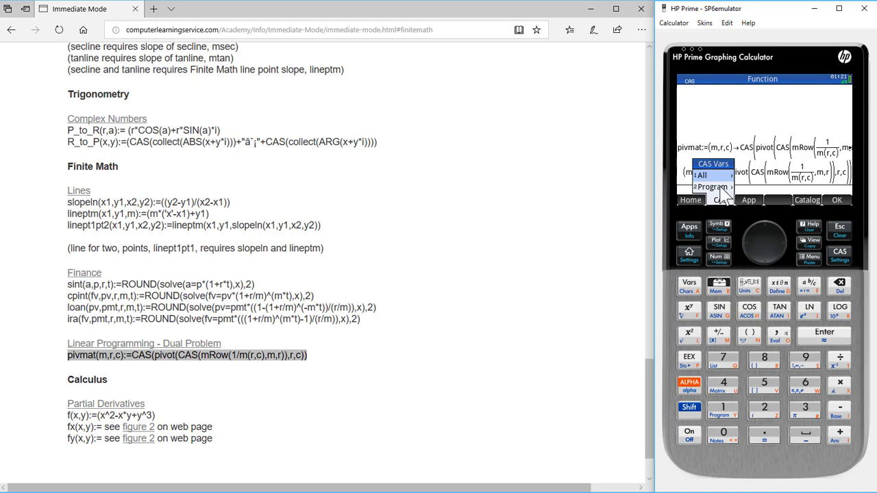
click(721, 188)
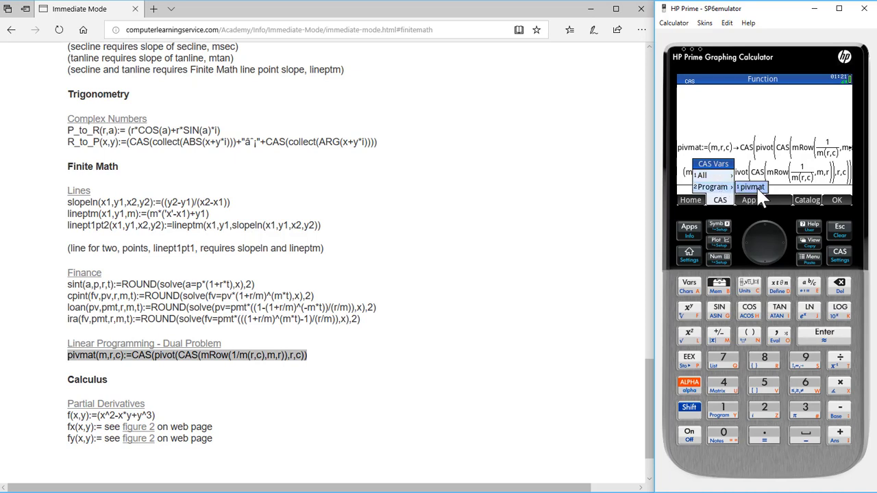
click(838, 229)
click(568, 92)
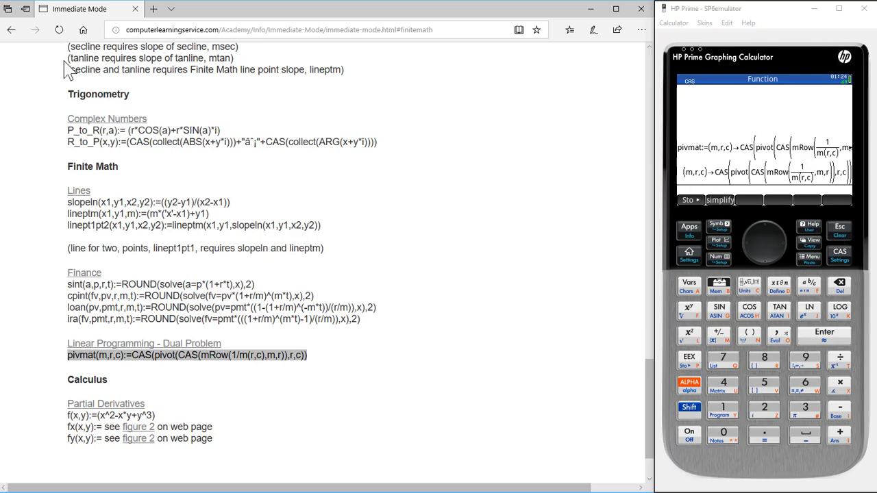
click(11, 30)
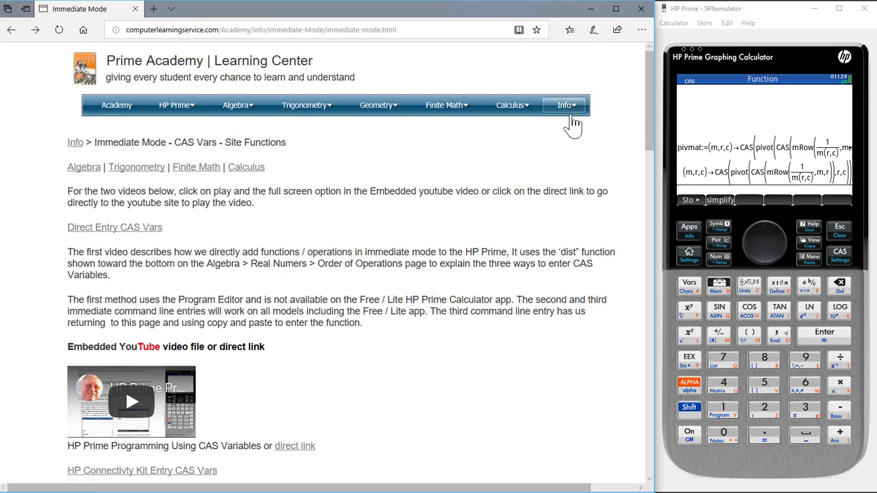
click(570, 117)
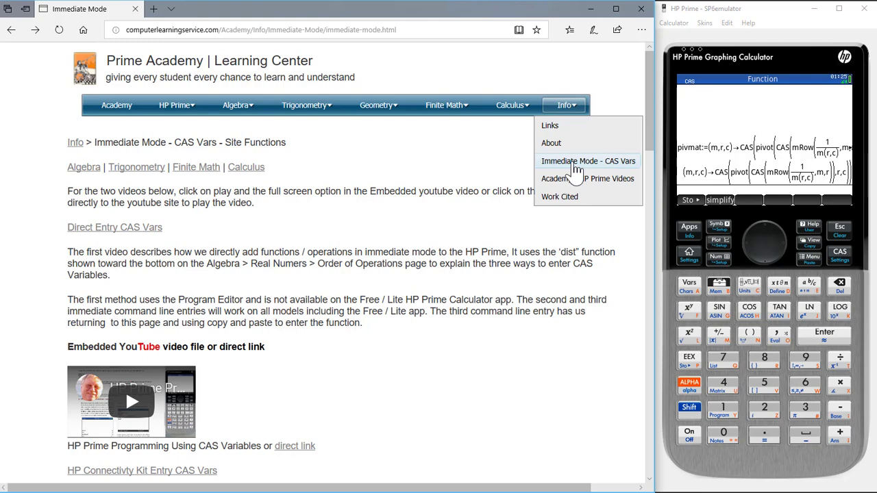
click(575, 164)
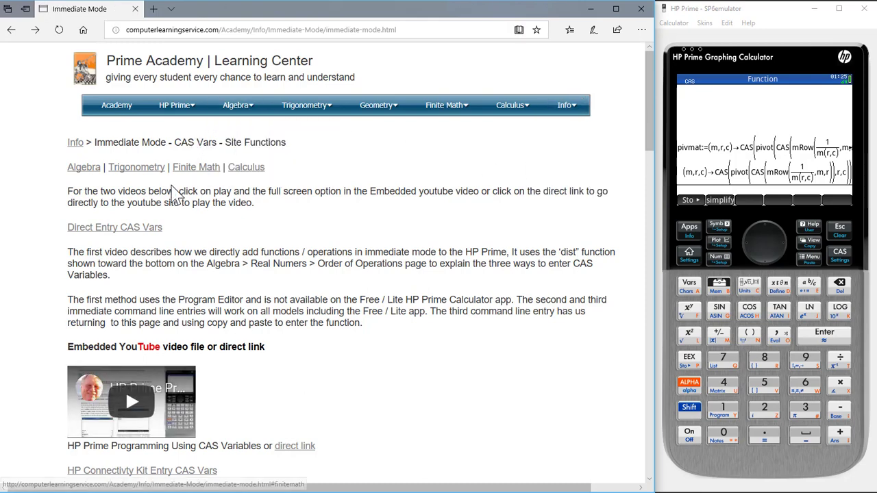
click(205, 169)
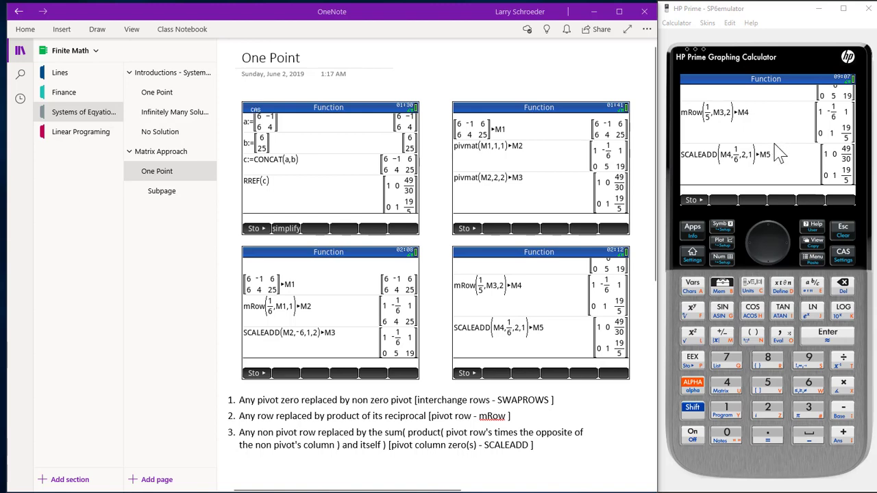
click(847, 259)
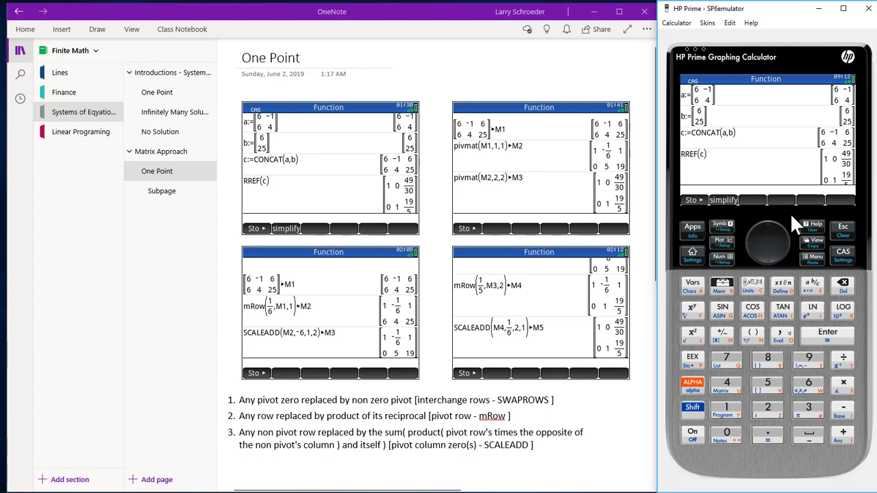
click(381, 73)
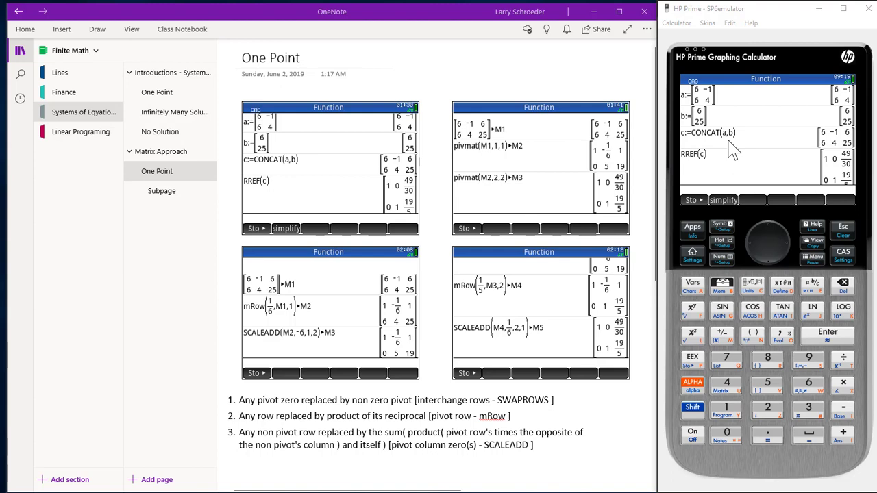
Insert CONCAT from the command catalog via 'conc', then clear it from the entry line.
click(731, 289)
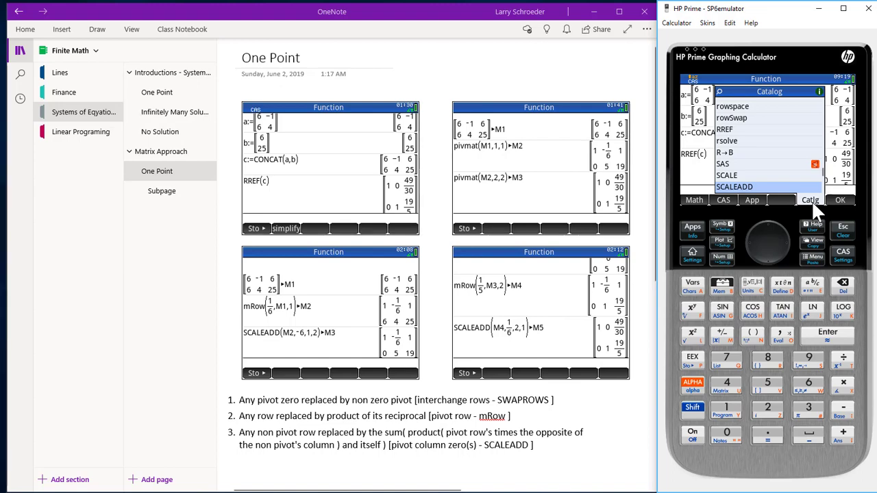
text(conc)
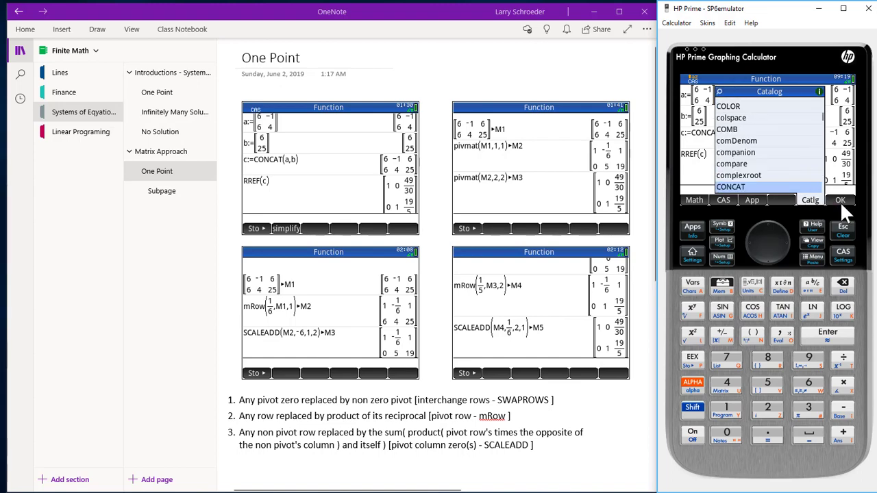
click(838, 200)
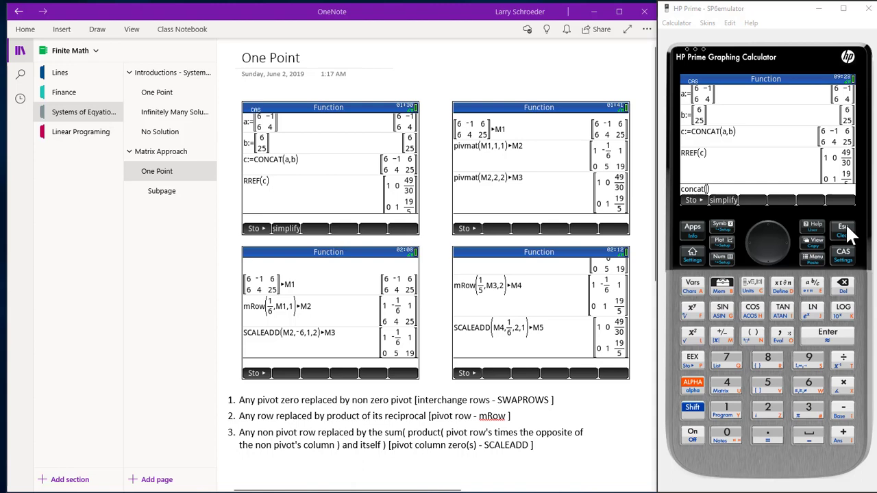
click(848, 233)
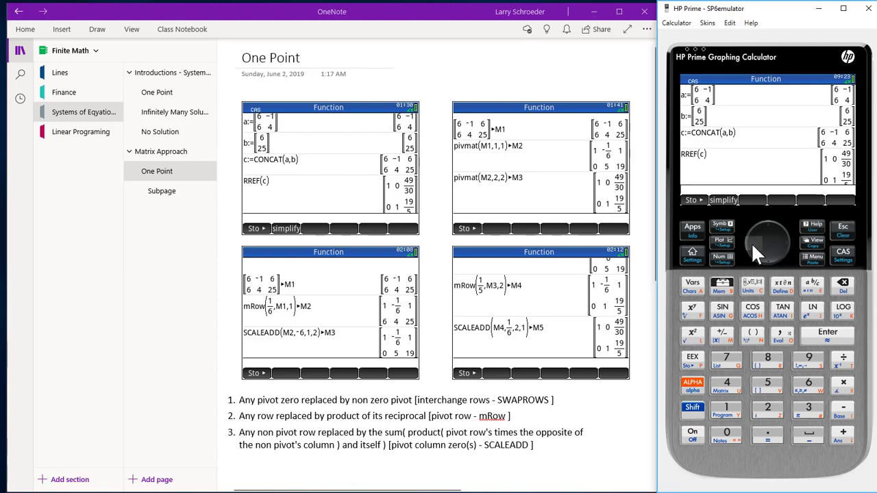
Insert an empty rref() command from the Math > Matrix > RREF menu.
click(728, 288)
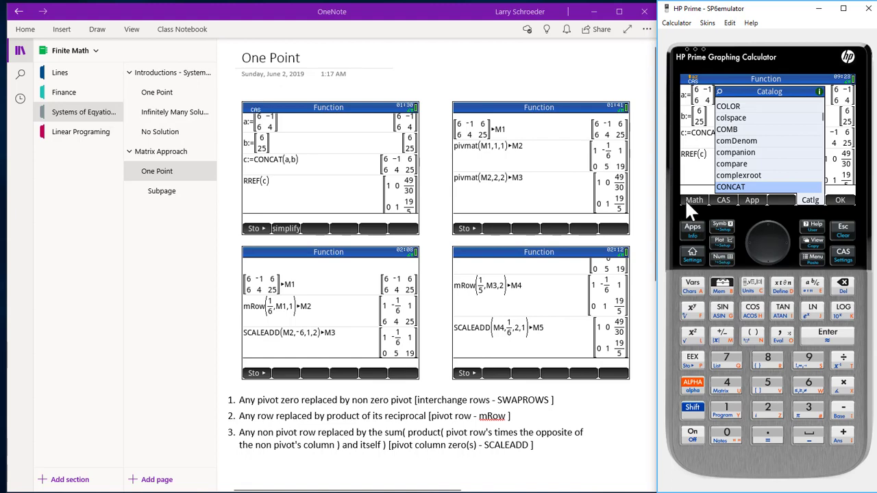
click(687, 198)
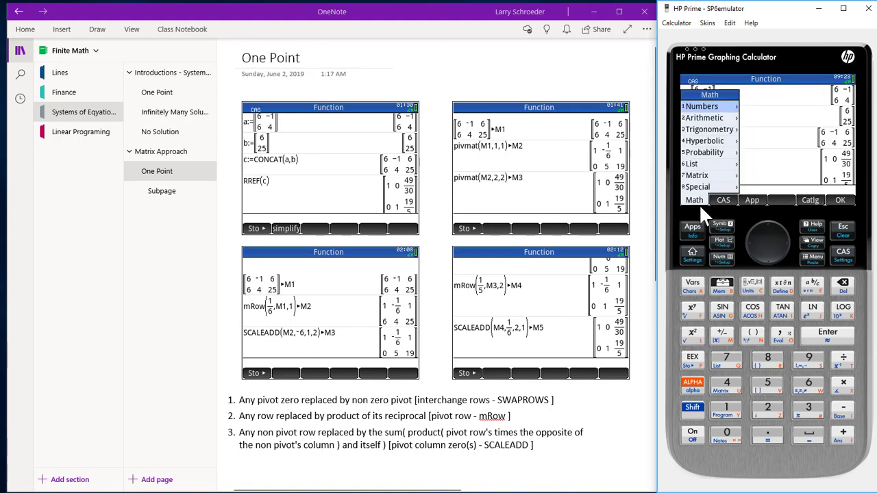
click(731, 356)
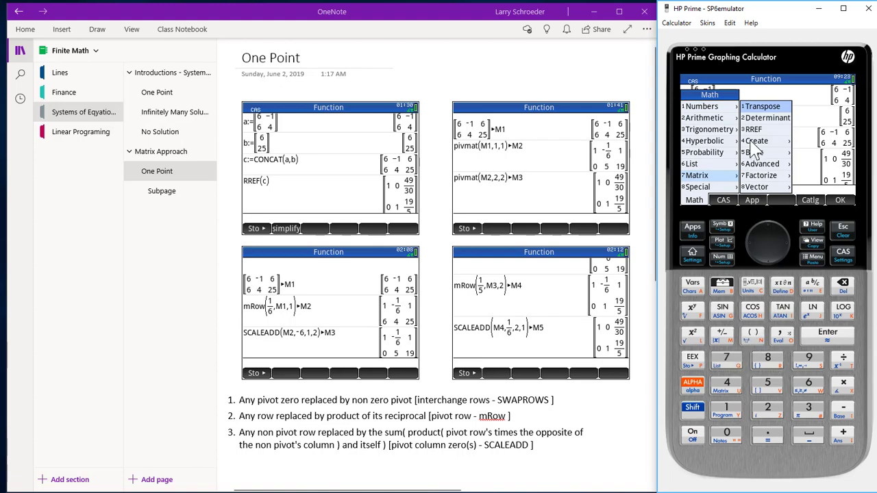
click(806, 406)
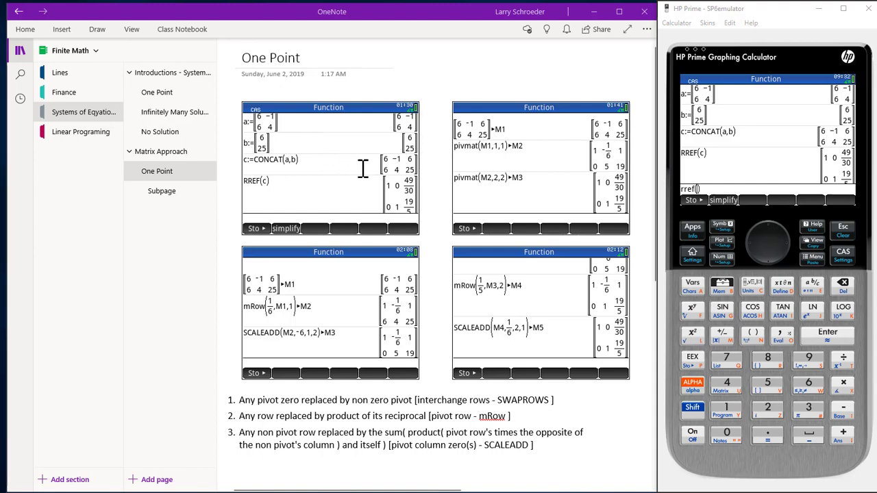
Clear the rref() entry and scroll the Home history to the M1–M4 row operations.
click(849, 231)
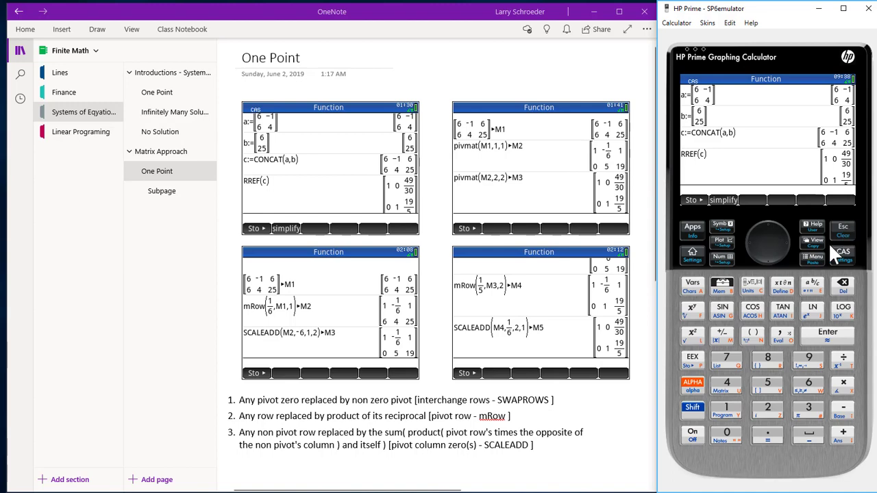
click(692, 254)
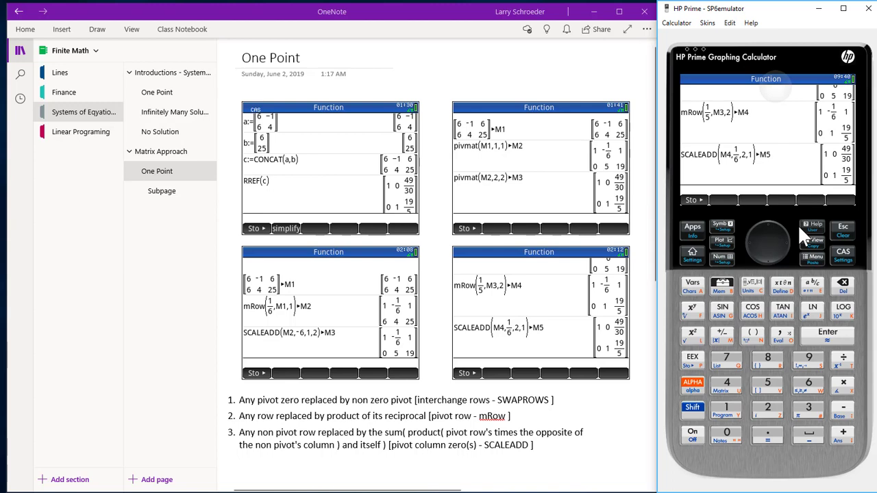
scroll(778, 209, up, 5)
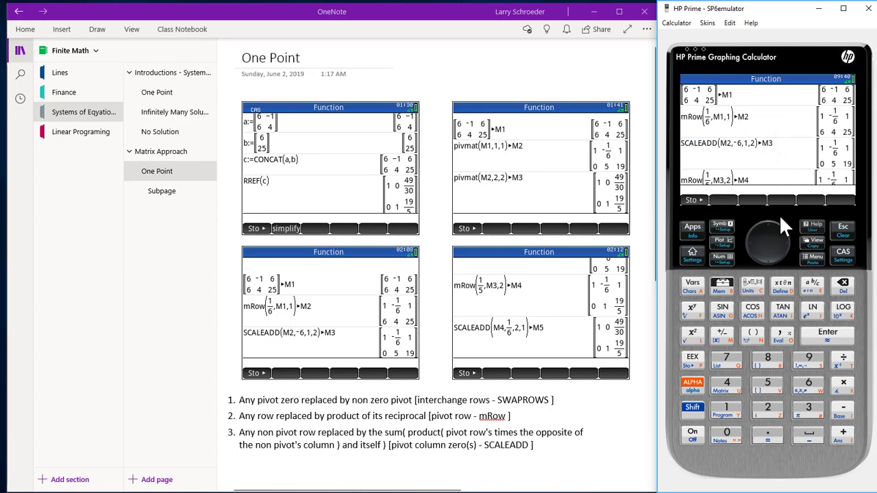
click(304, 229)
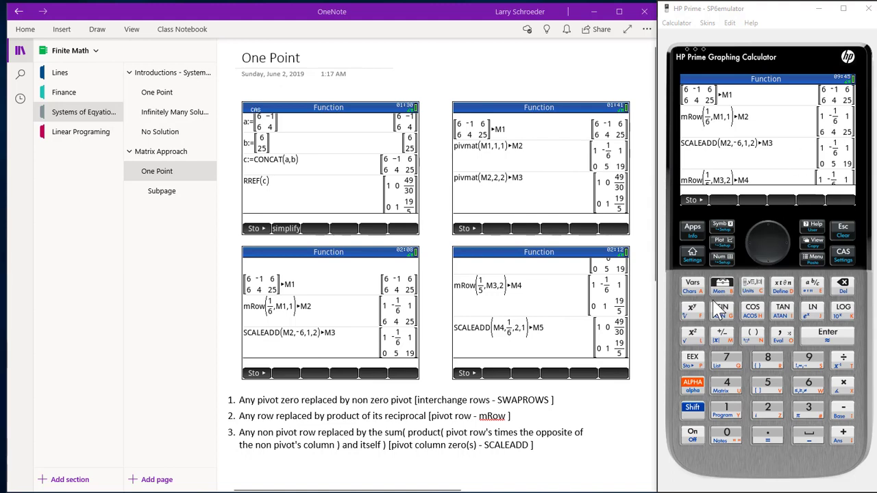
click(693, 285)
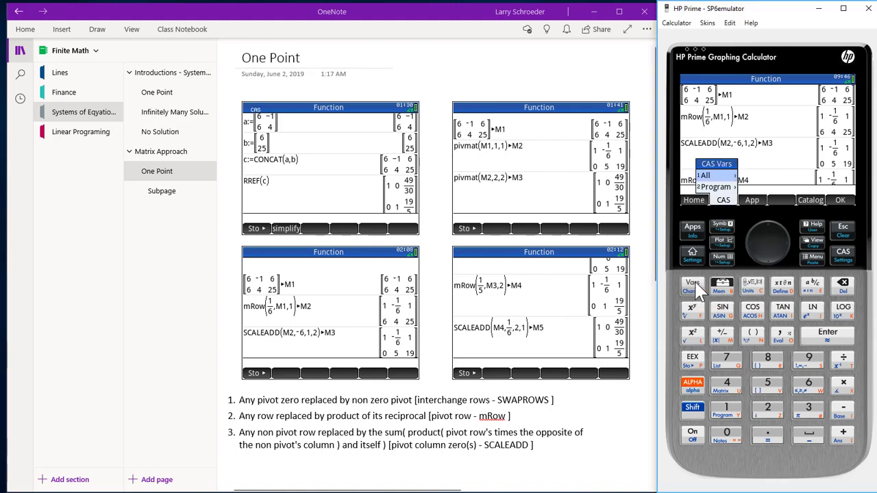
click(763, 411)
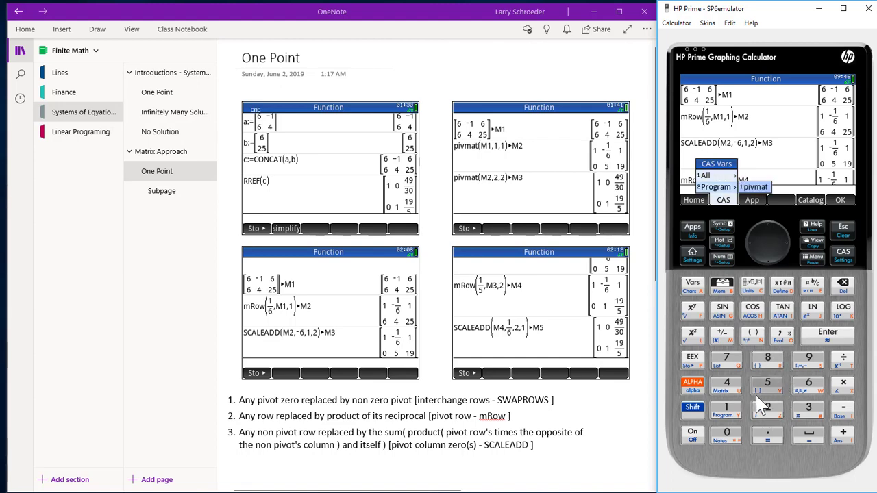
click(836, 225)
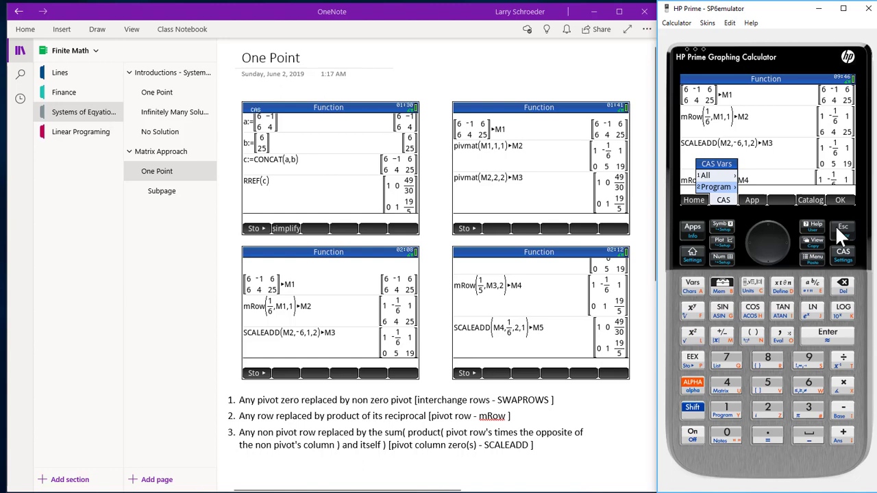
click(835, 224)
click(571, 80)
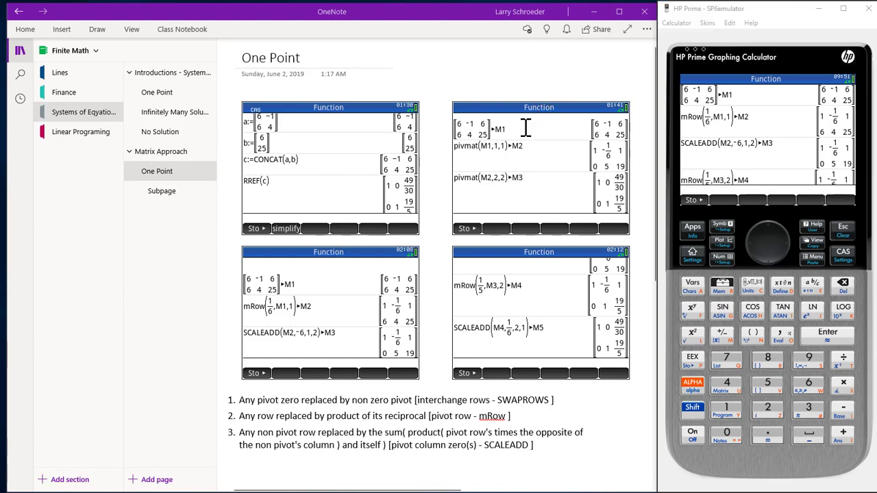